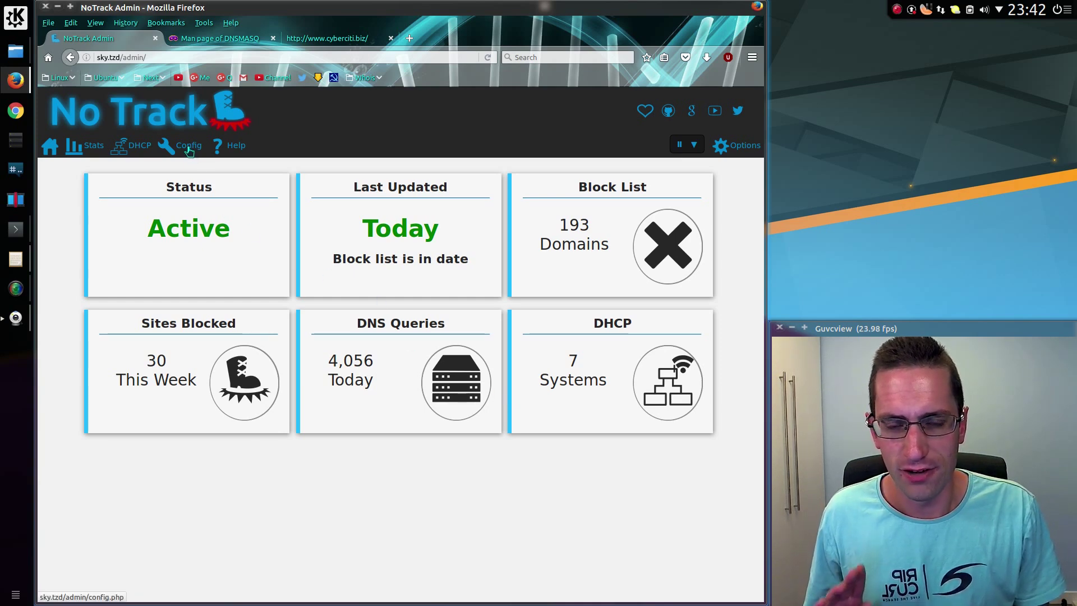
Open Config > Domains and review the Old Generic, New Generic and Country TLD tables with .biz blocked
{"action": "left_click", "coordinate": [189, 149]}
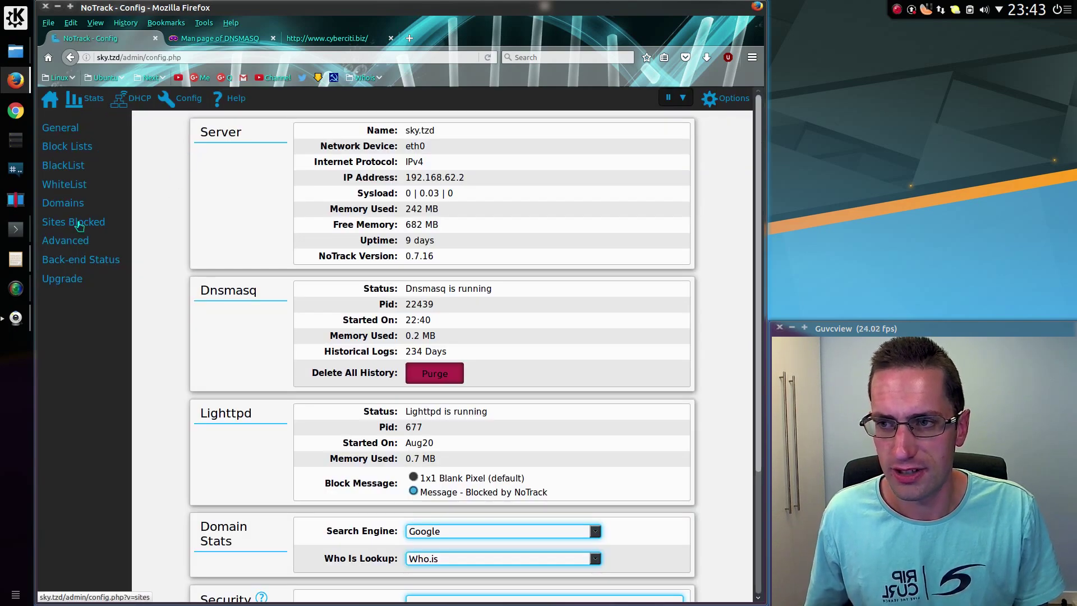
{"action": "left_click", "coordinate": [71, 205]}
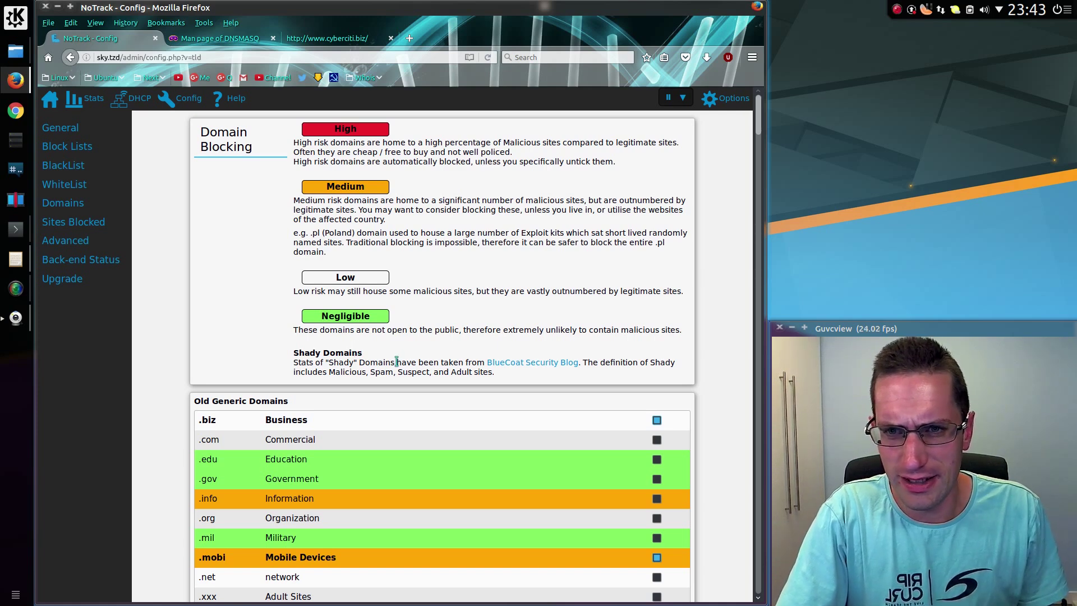
{"action": "scroll", "coordinate": [409, 380], "scroll_direction": "down", "scroll_amount": 5}
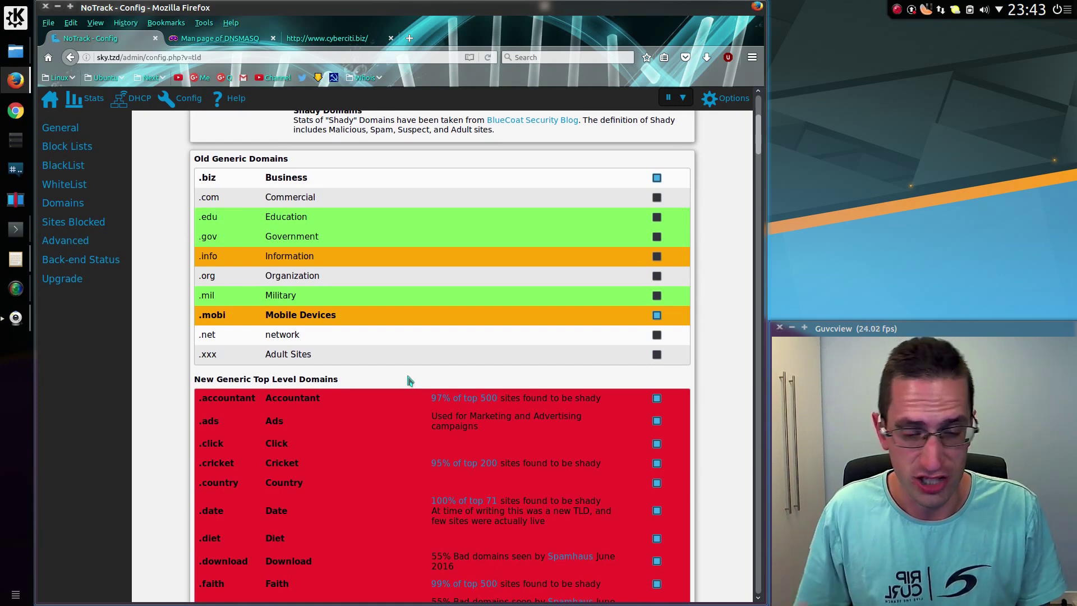
{"action": "scroll", "coordinate": [409, 380], "scroll_direction": "down", "scroll_amount": 15}
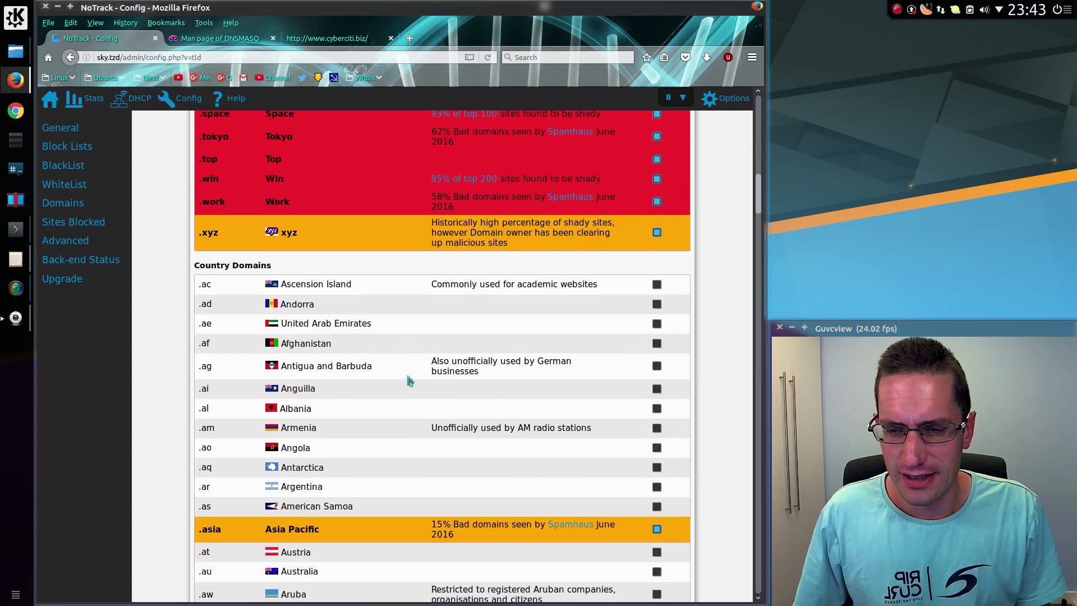
{"action": "scroll", "coordinate": [408, 381], "scroll_direction": "down", "scroll_amount": 3}
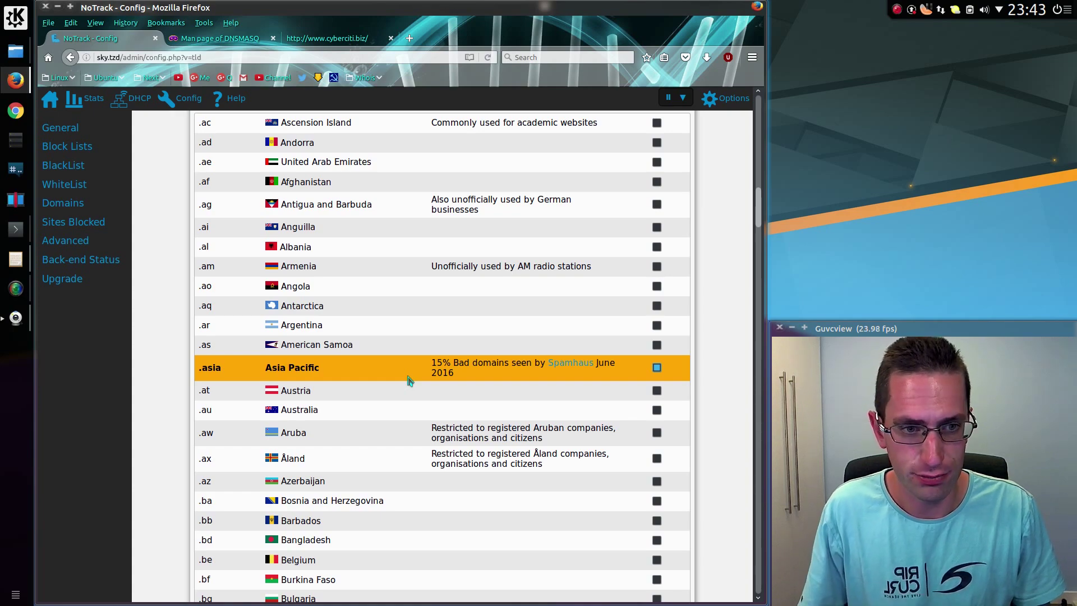
{"action": "scroll", "coordinate": [397, 420], "scroll_direction": "up", "scroll_amount": 8}
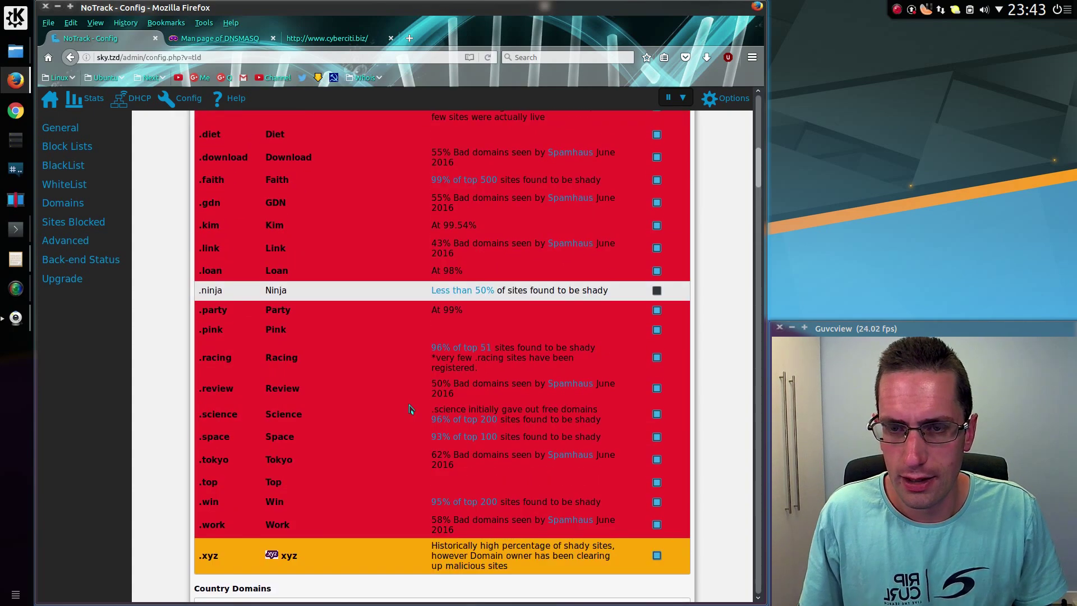
{"action": "scroll", "coordinate": [409, 409], "scroll_direction": "up", "scroll_amount": 7}
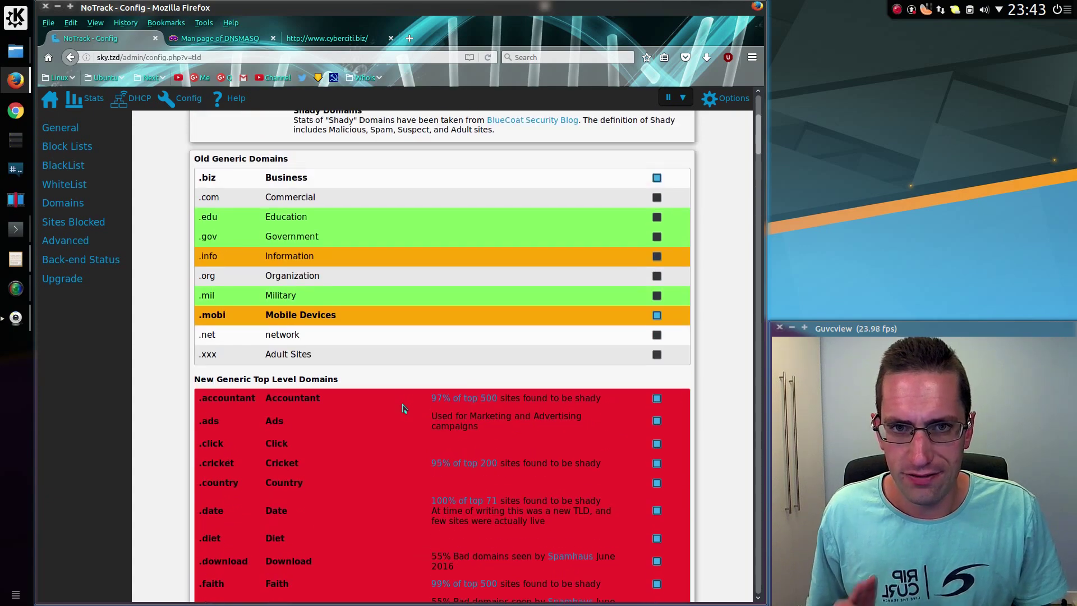
{"action": "scroll", "coordinate": [344, 325], "scroll_direction": "up", "scroll_amount": 3}
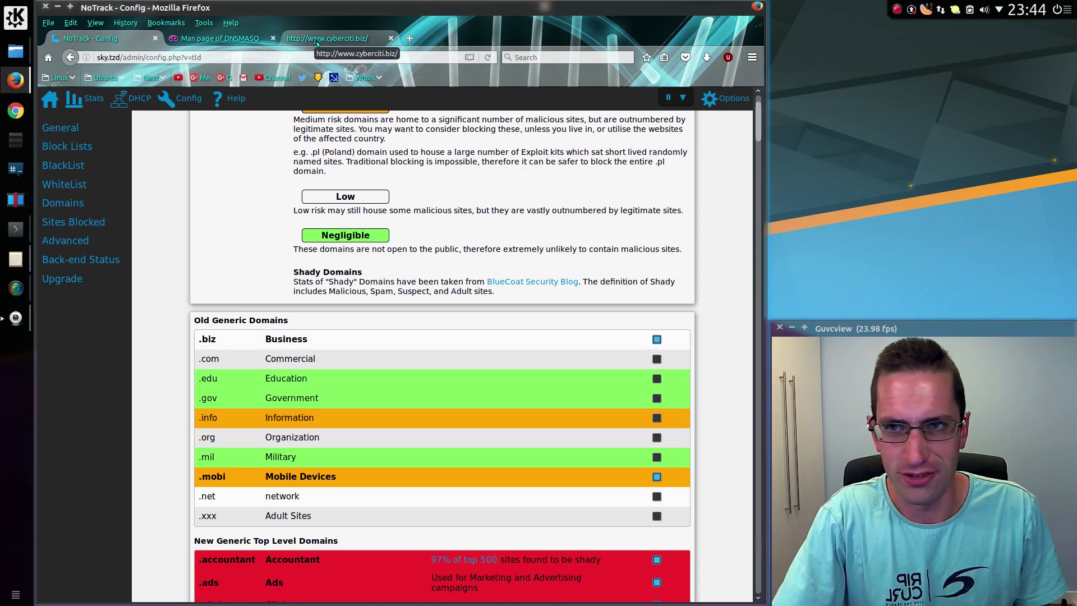
{"action": "left_click", "coordinate": [326, 39]}
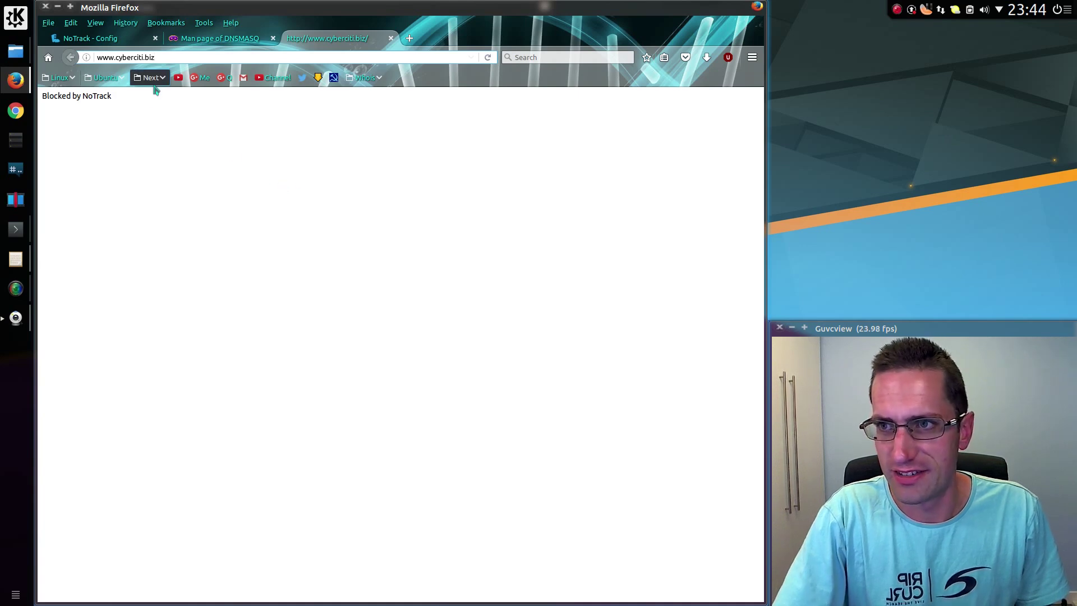
{"action": "key", "text": "ctrl+l"}
{"action": "key", "text": "End"}
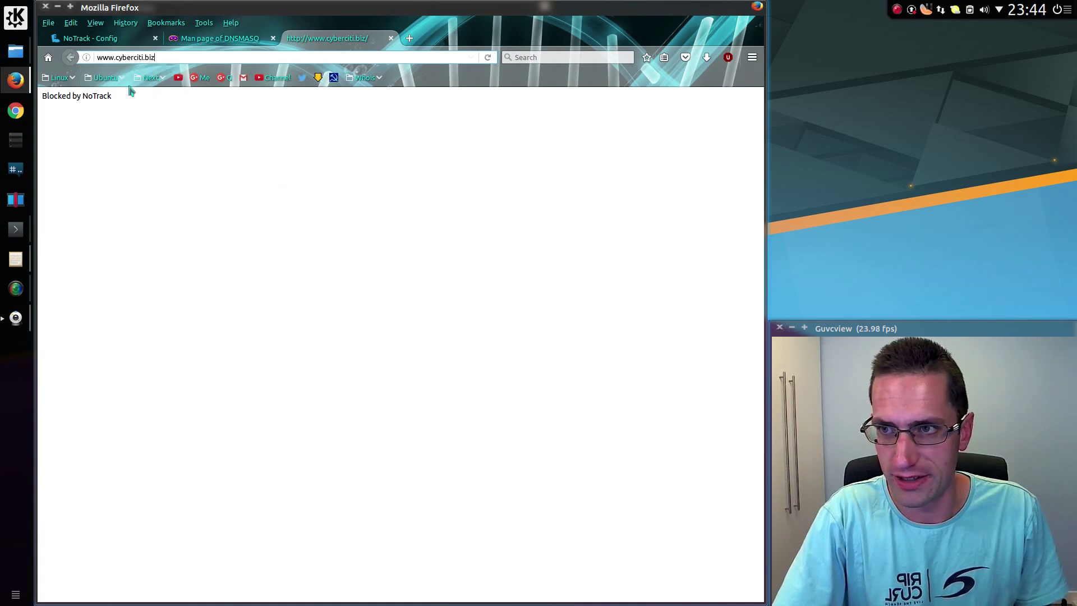
Add cyberciti.biz to the NoTrack whitelist
{"action": "left_click", "coordinate": [119, 43]}
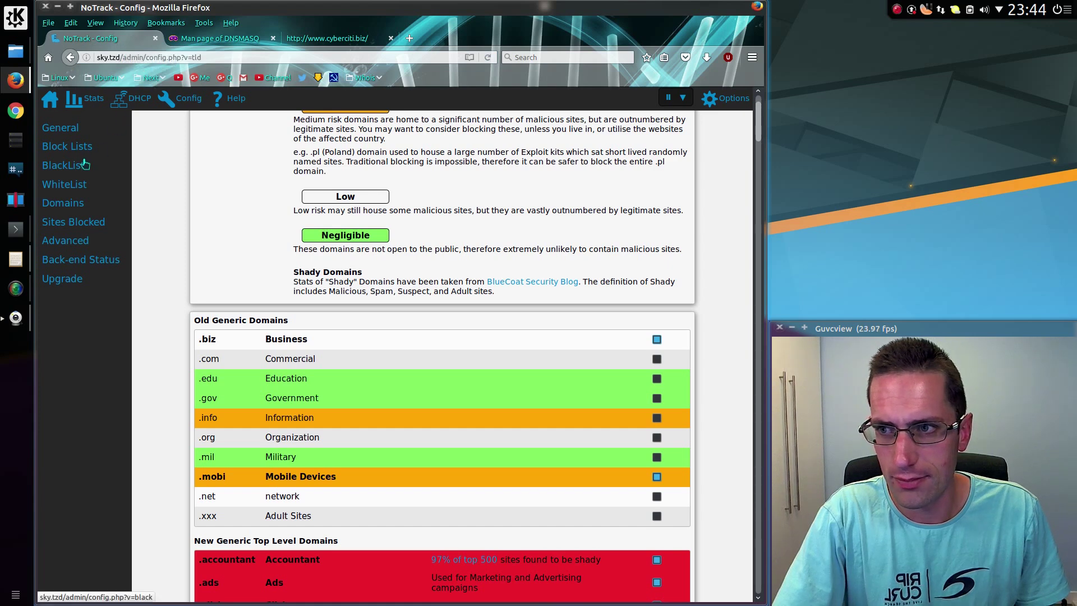
{"action": "left_click", "coordinate": [65, 185]}
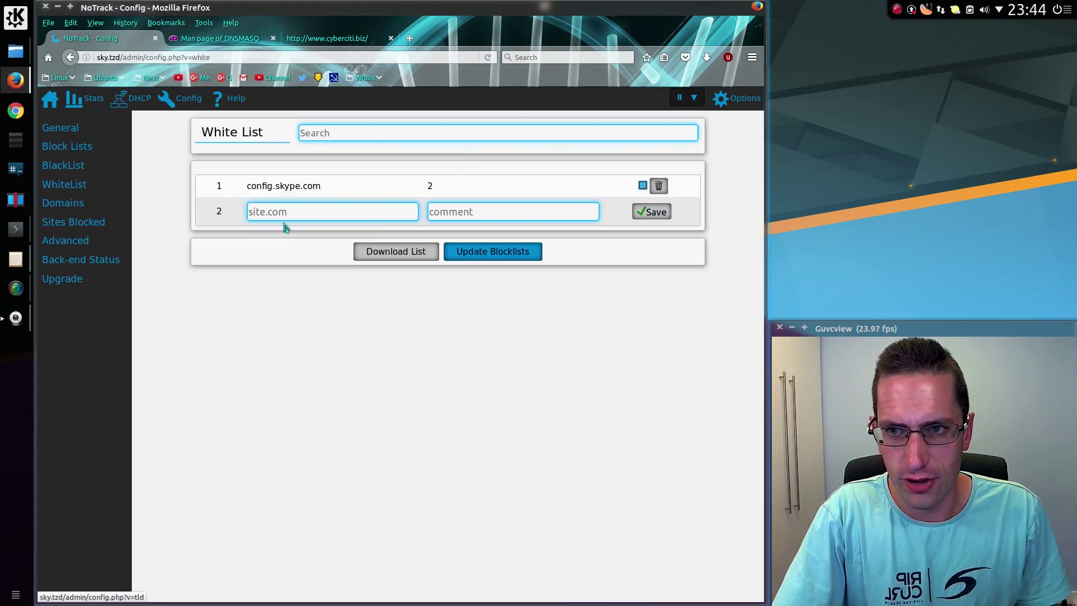
{"action": "type", "text": "cyberciti.biz"}
{"action": "left_click", "coordinate": [651, 212]}
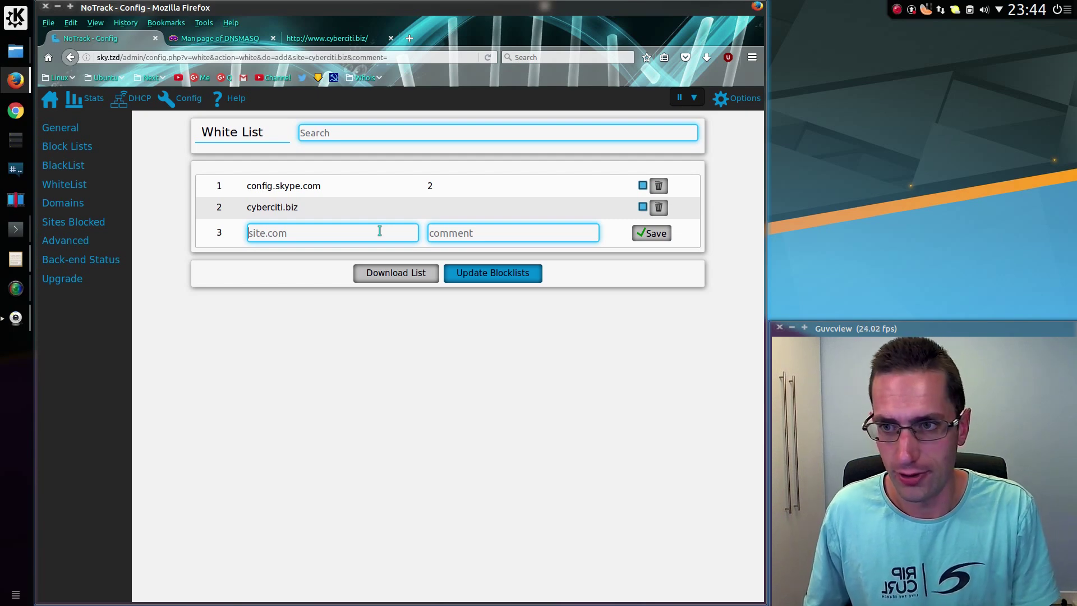
{"action": "type", "text": "www."}
{"action": "type", "text": "cyberciti.biz"}
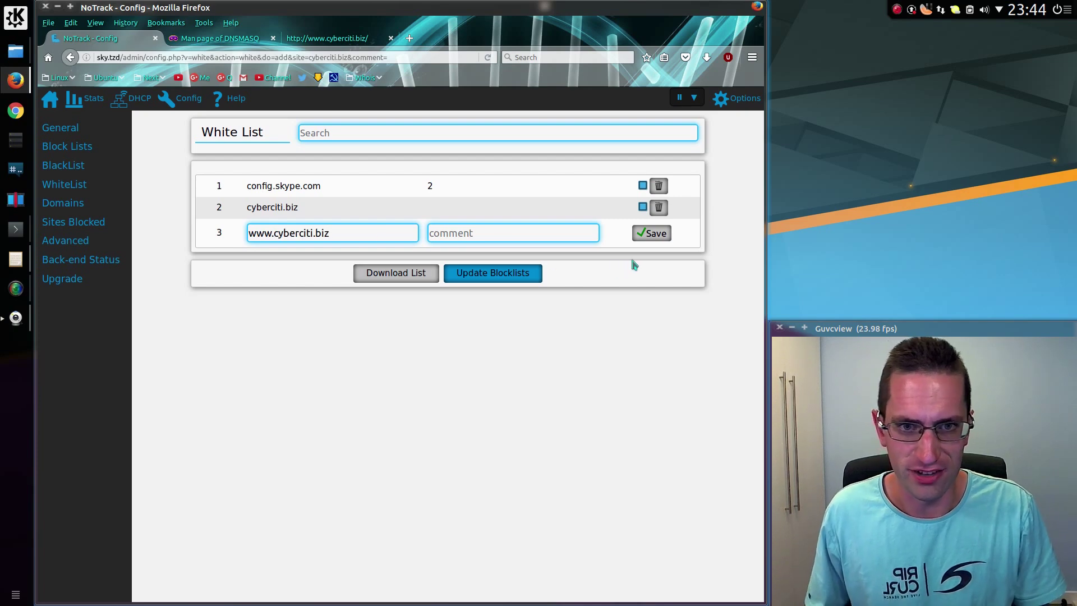
{"action": "left_click", "coordinate": [652, 236]}
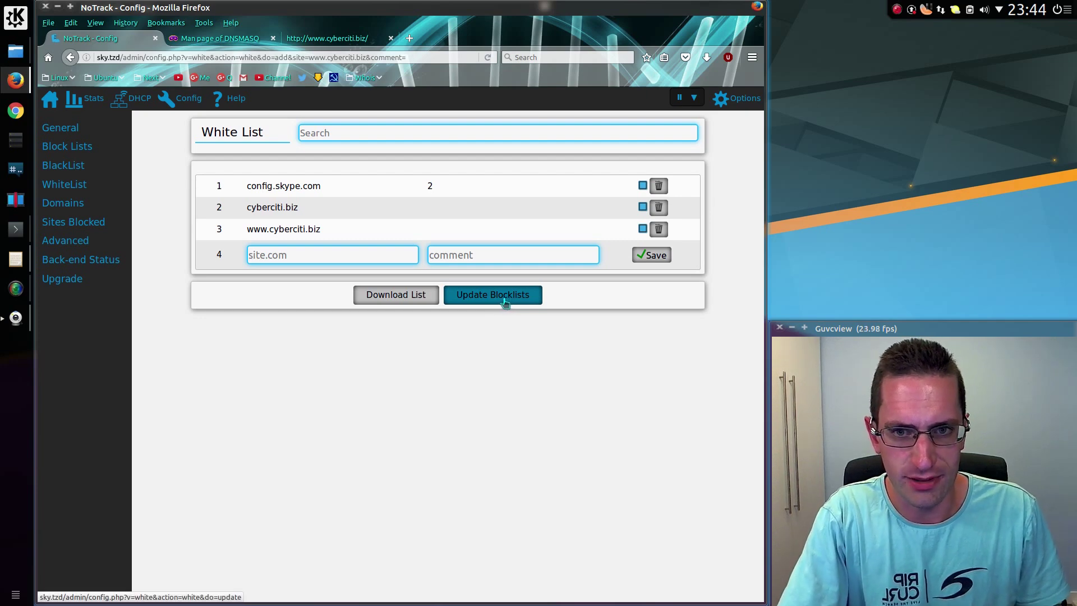
{"action": "left_click", "coordinate": [504, 302]}
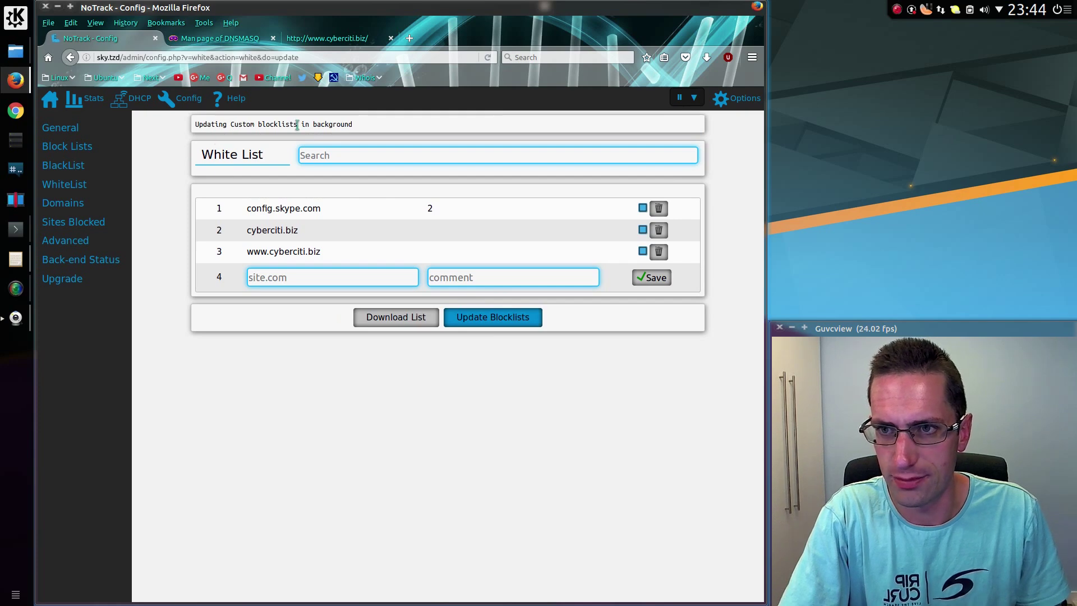
Reload the dashboard until the Block List shows 195 Domains instead of Processing
{"action": "left_click", "coordinate": [50, 102]}
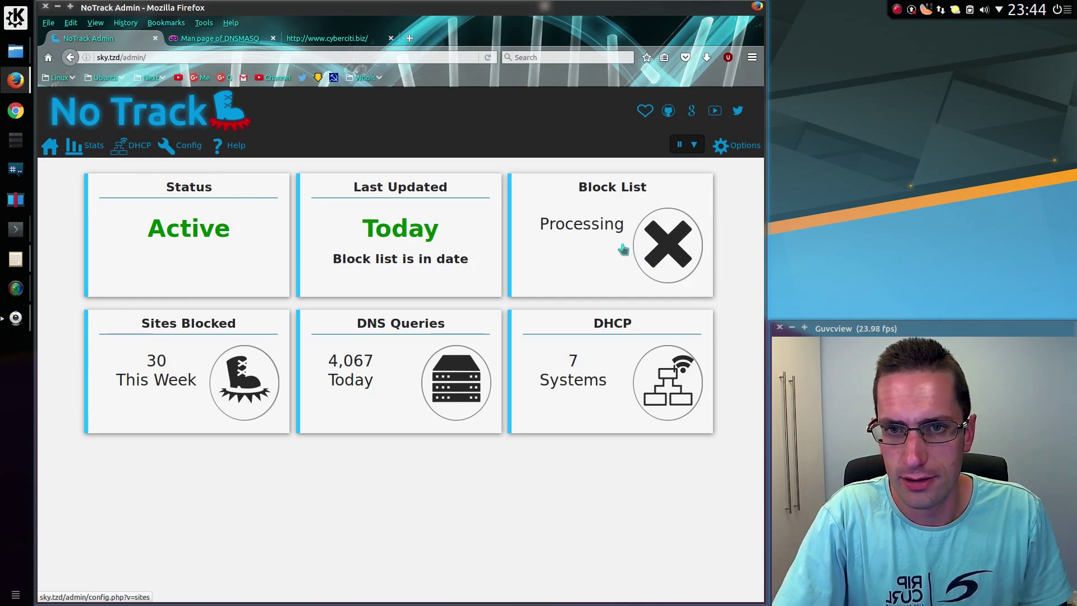
{"action": "left_click", "coordinate": [58, 149]}
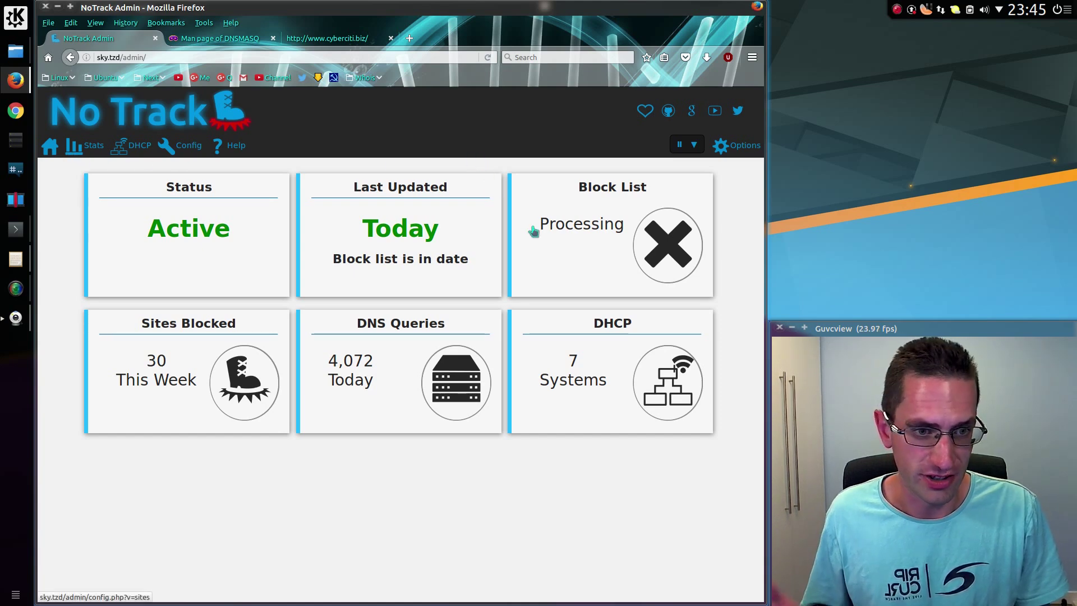
{"action": "left_click", "coordinate": [50, 147]}
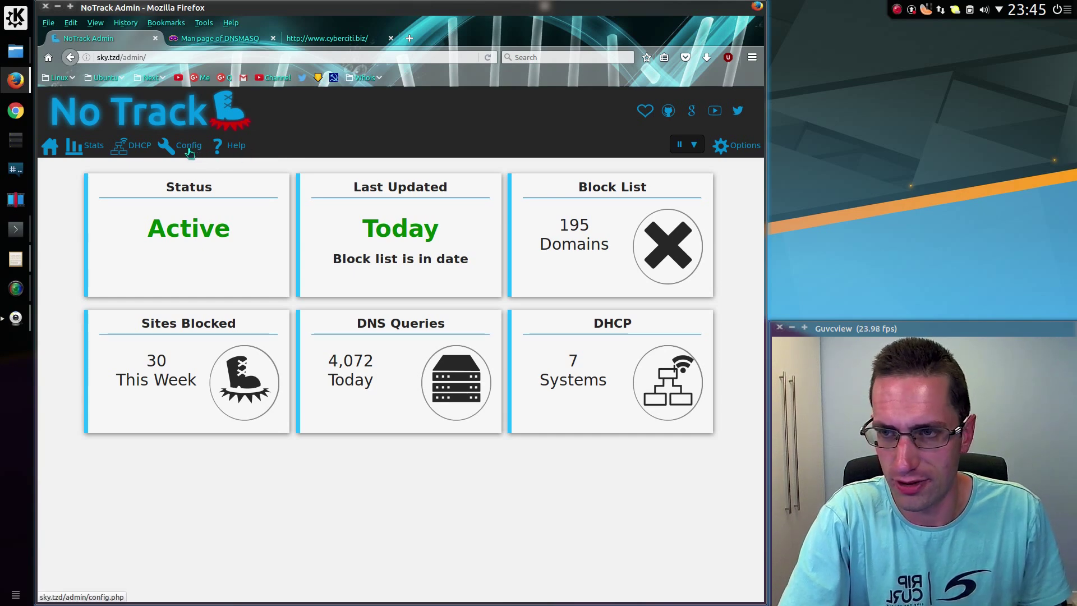
{"action": "left_click", "coordinate": [313, 40]}
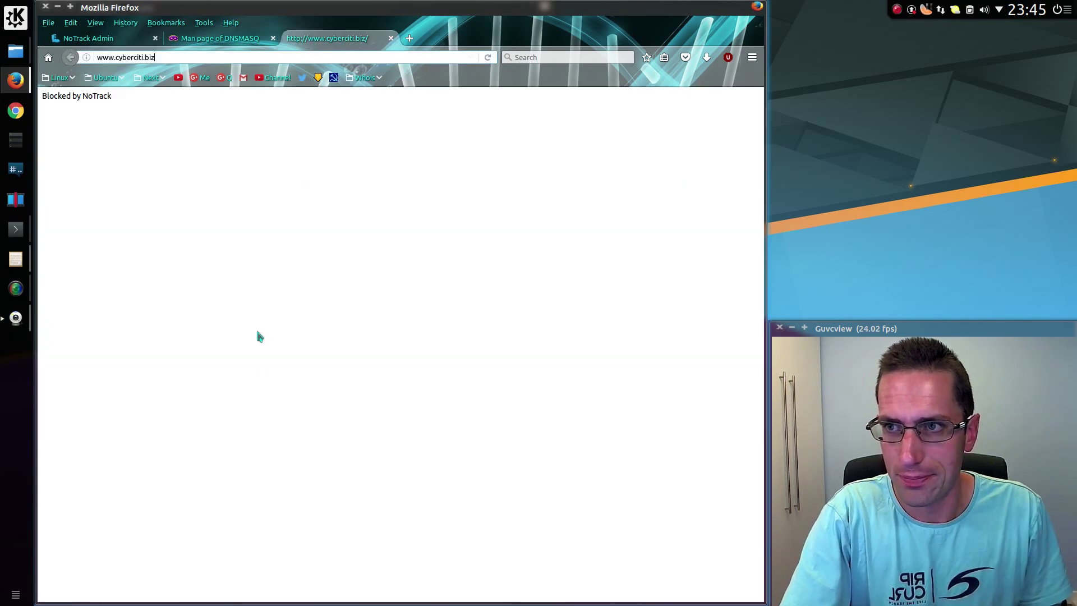
{"action": "key", "text": "Return"}
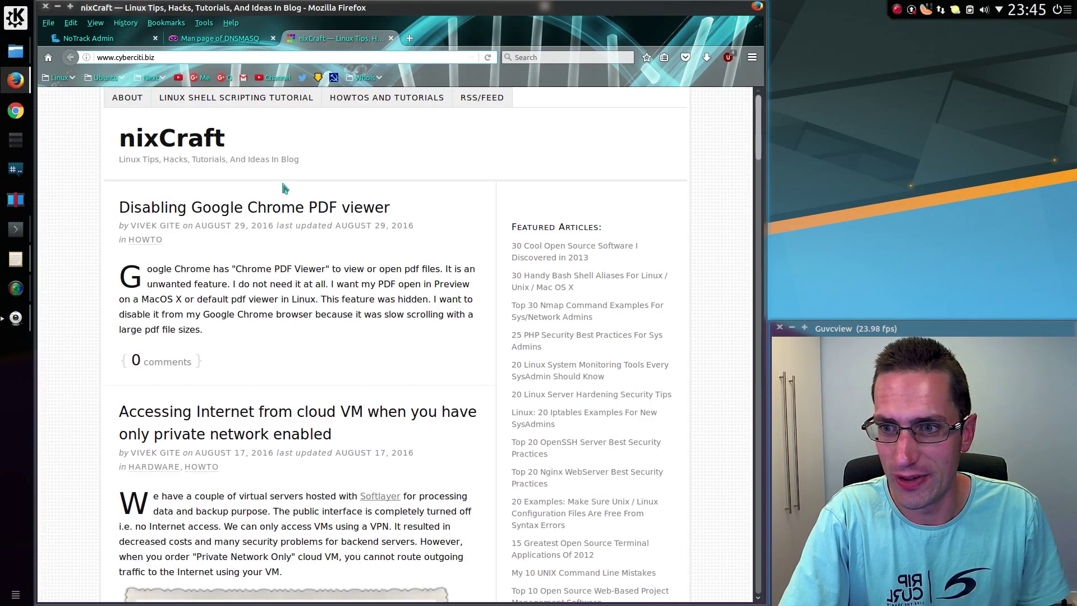
{"action": "left_click", "coordinate": [409, 38]}
{"action": "type", "text": "an"}
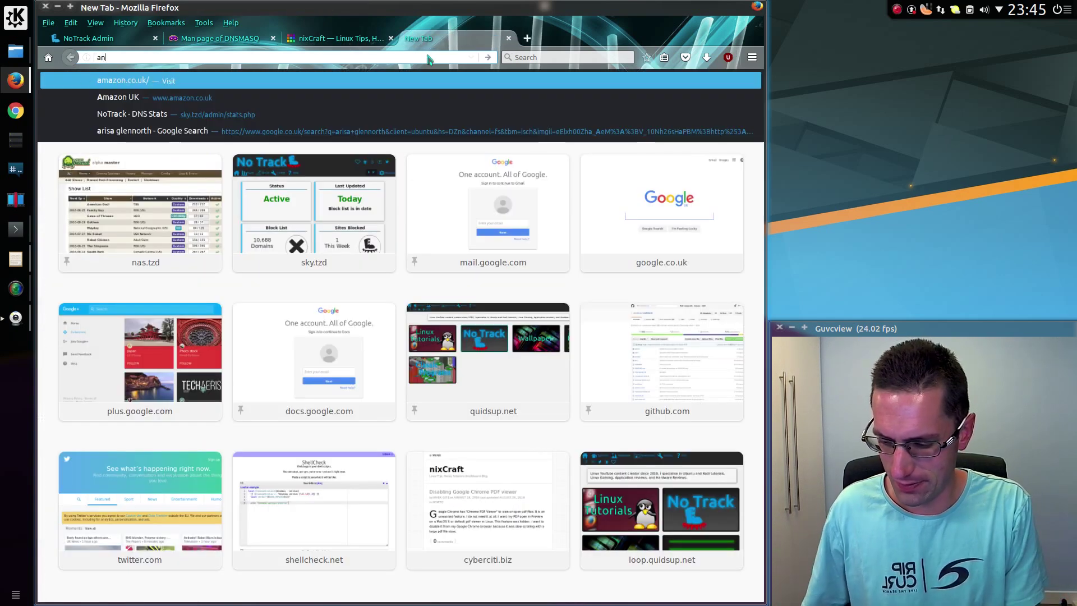
{"action": "type", "text": "y.biz"}
{"action": "key", "text": "Return"}
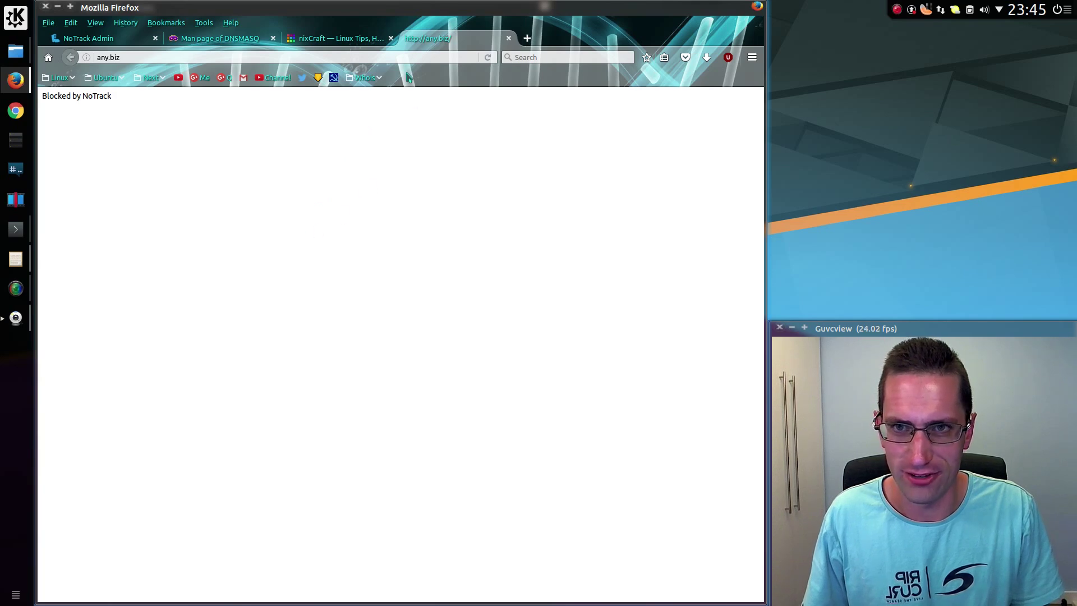
{"action": "left_click", "coordinate": [347, 38]}
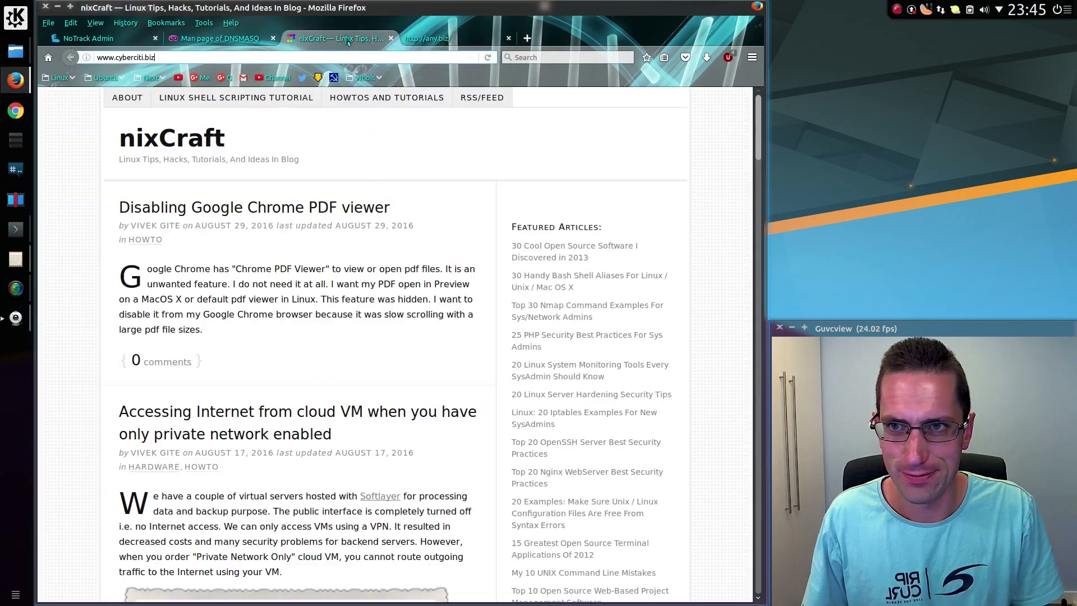
Highlight the dnsmasq man page's server=/google.com/1.2.3.4 example and '#' server note, then restore the window size
{"action": "left_click", "coordinate": [242, 38]}
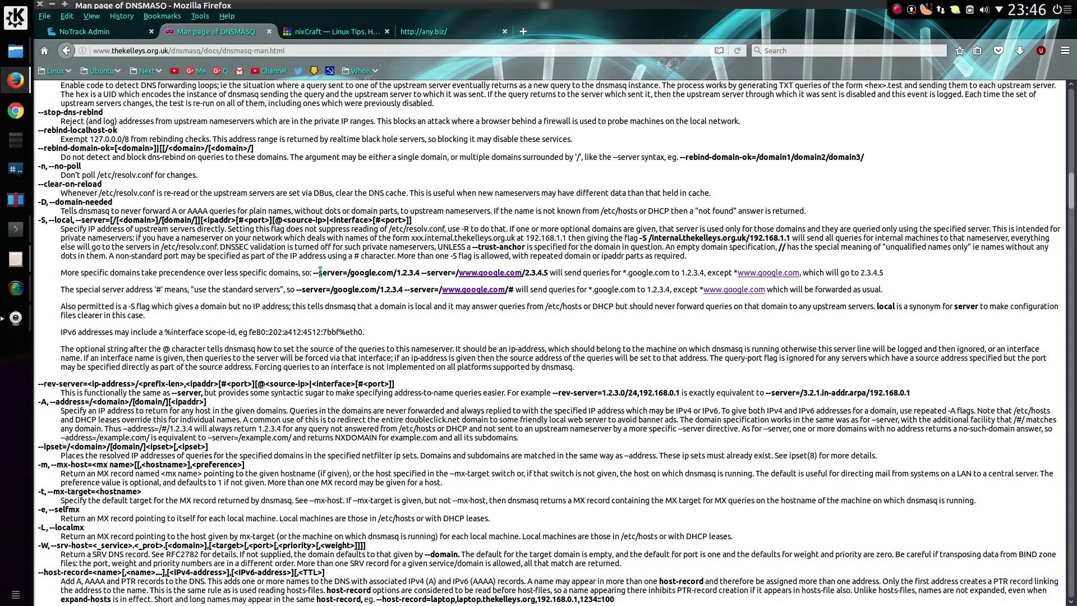
{"action": "left_click_drag", "start_coordinate": [320, 272], "coordinate": [421, 272]}
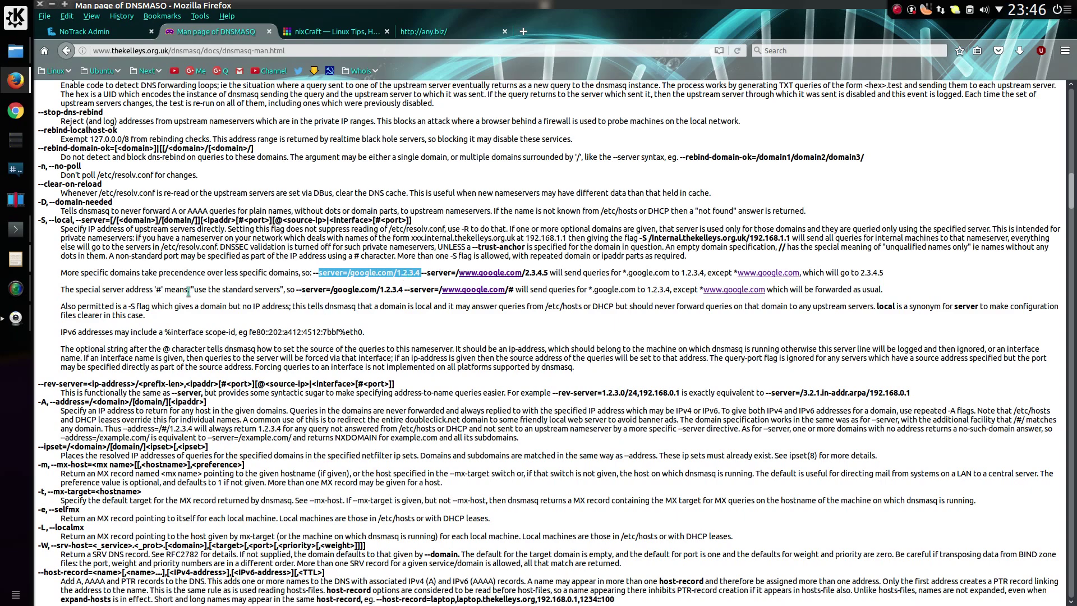
{"action": "left_click_drag", "start_coordinate": [92, 289], "coordinate": [344, 291]}
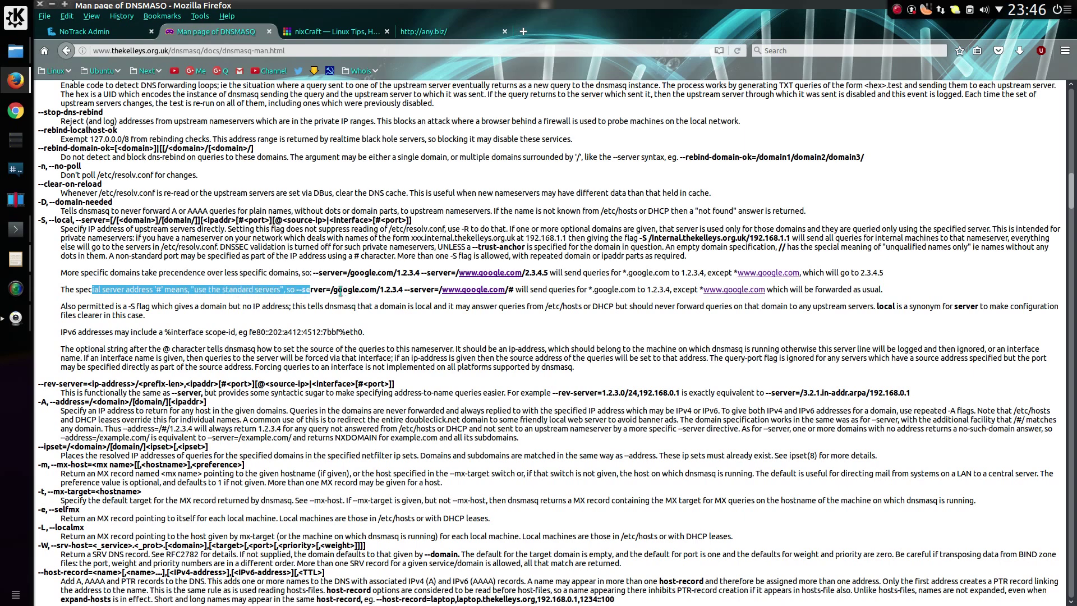
{"action": "left_click", "coordinate": [335, 292]}
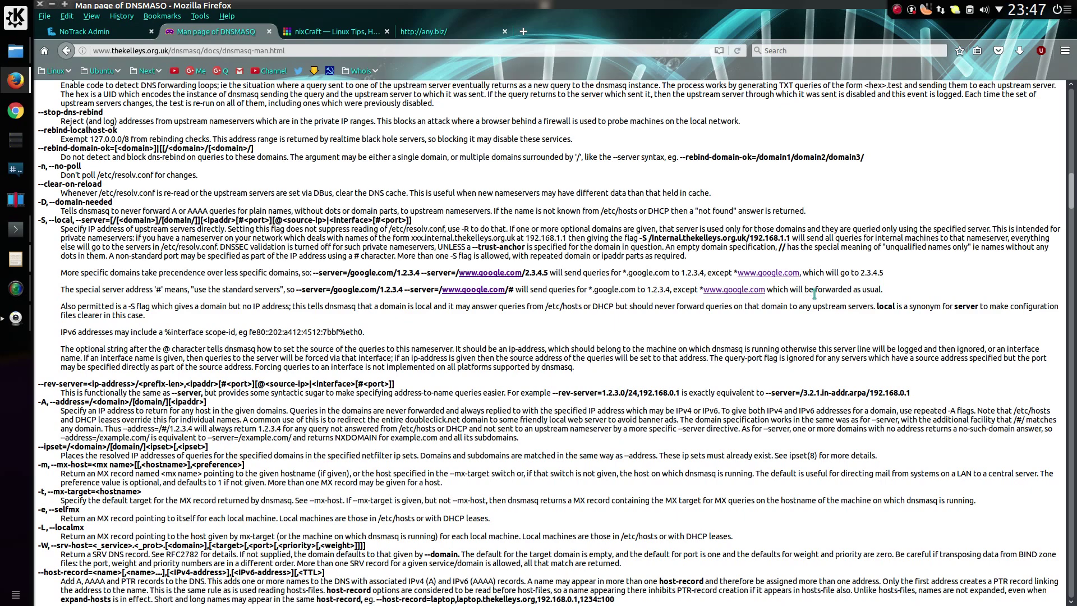
{"action": "key", "text": "super+Page_Down"}
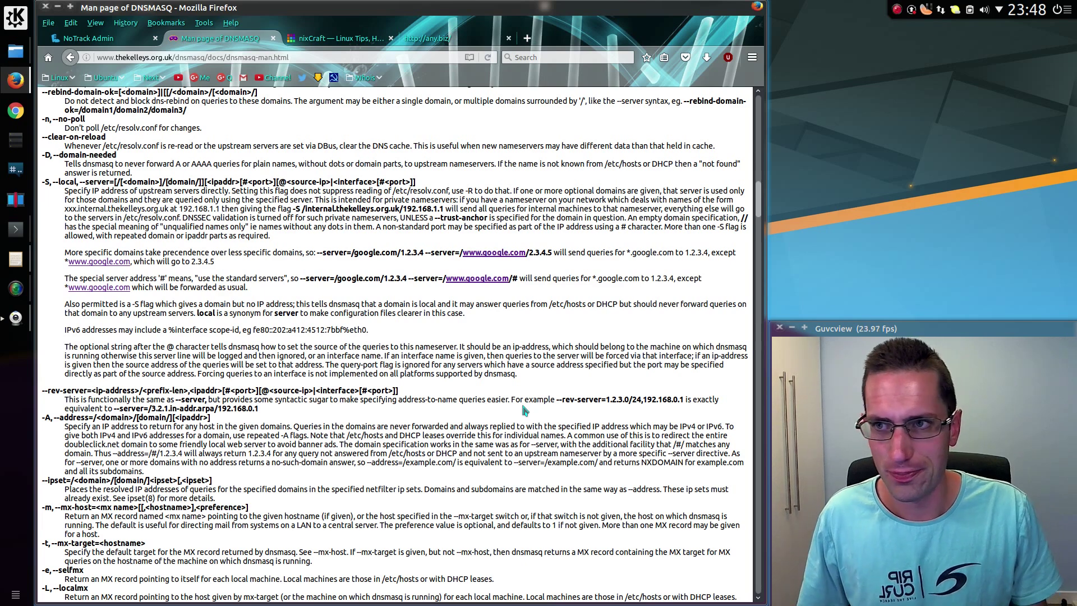
Open Back-end Status under NoTrack Admin's Config section
{"action": "left_click", "coordinate": [125, 44]}
{"action": "left_click", "coordinate": [190, 149]}
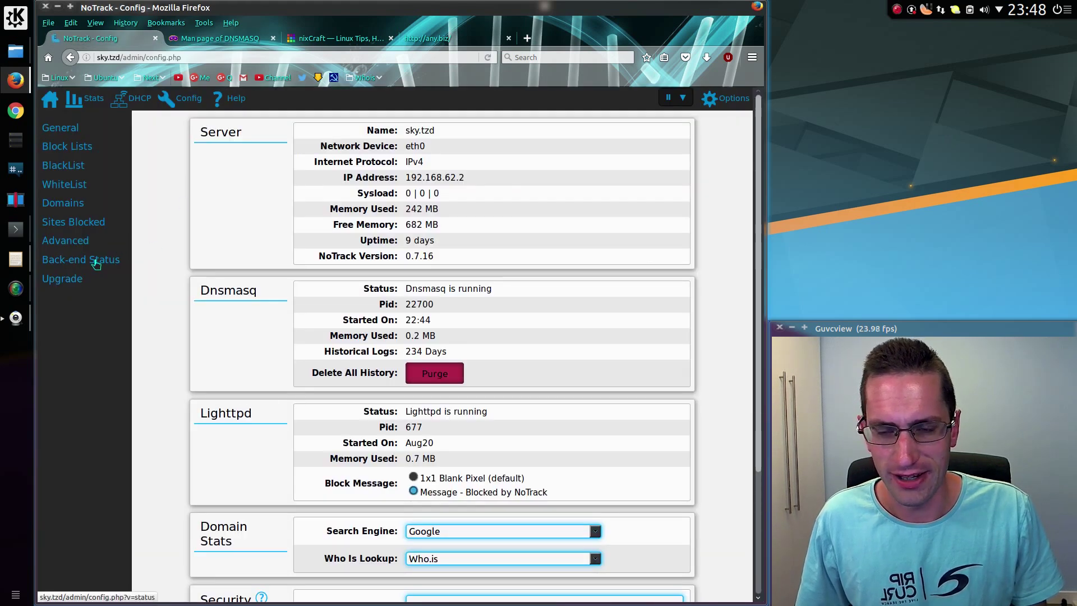
{"action": "left_click", "coordinate": [97, 261]}
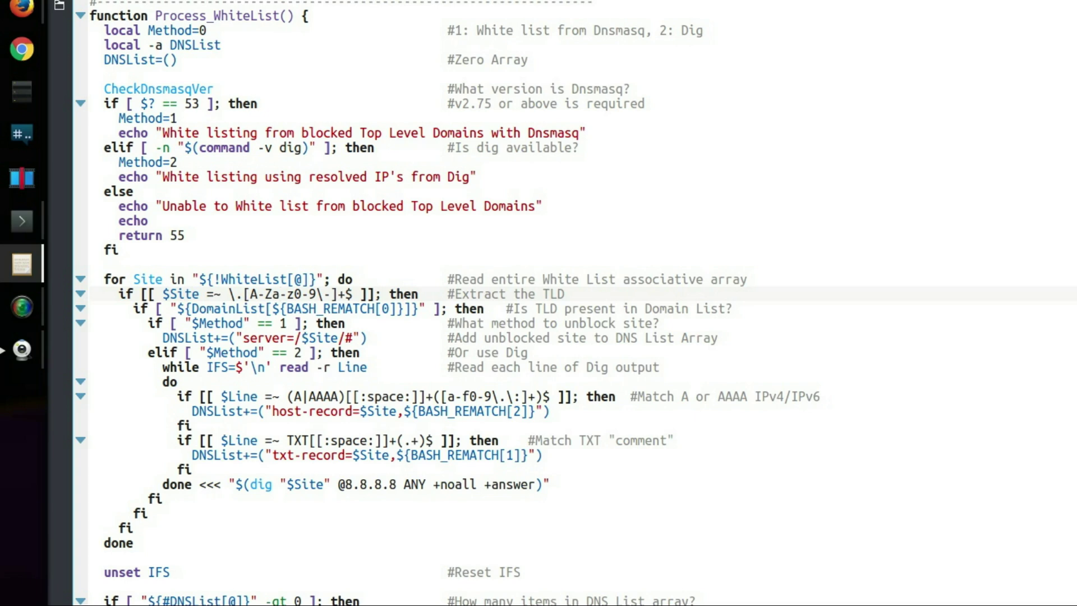
{"action": "left_click", "coordinate": [236, 279]}
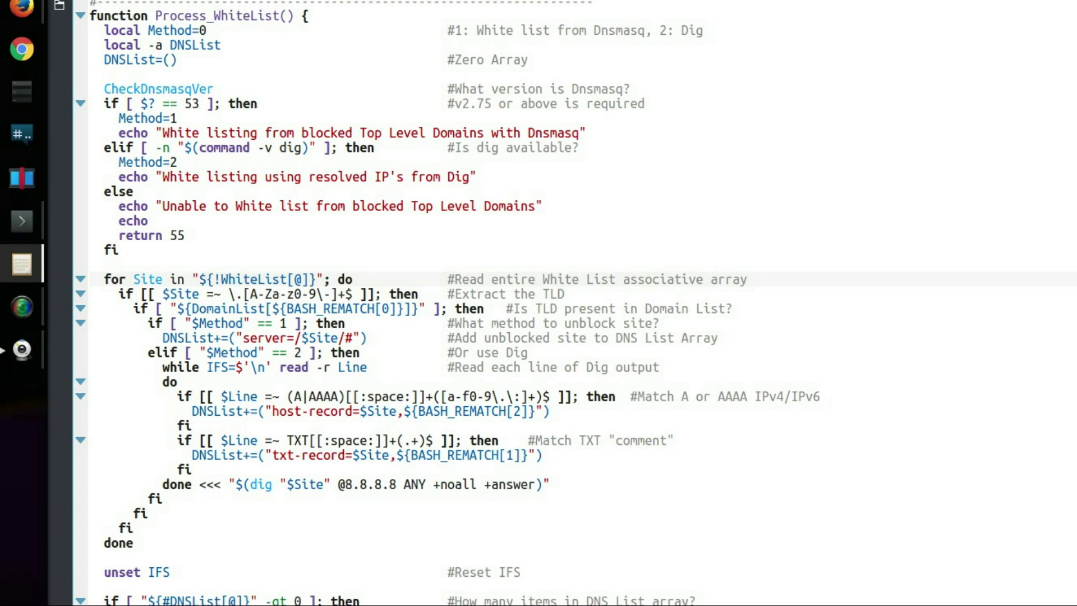
{"action": "left_click_drag", "start_coordinate": [186, 308], "coordinate": [415, 308]}
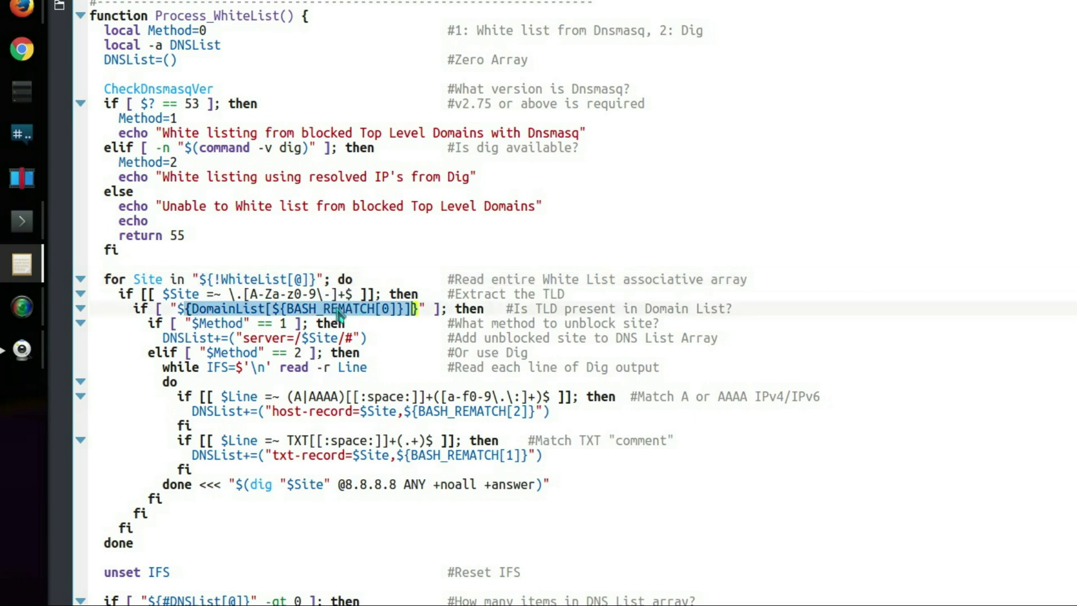
{"action": "left_click", "coordinate": [339, 314]}
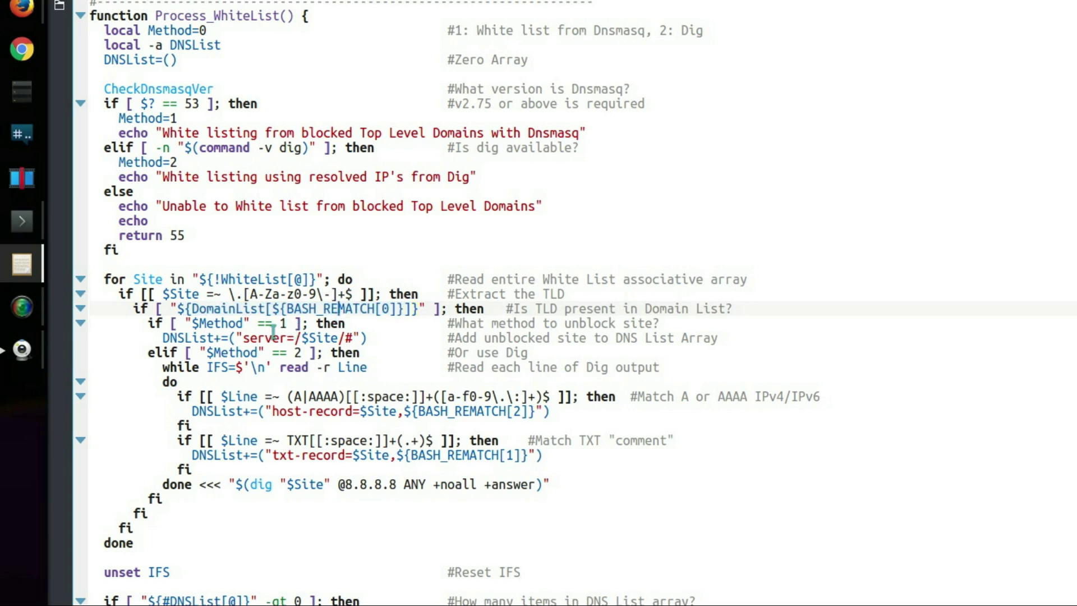
{"action": "left_click_drag", "start_coordinate": [222, 337], "coordinate": [389, 338]}
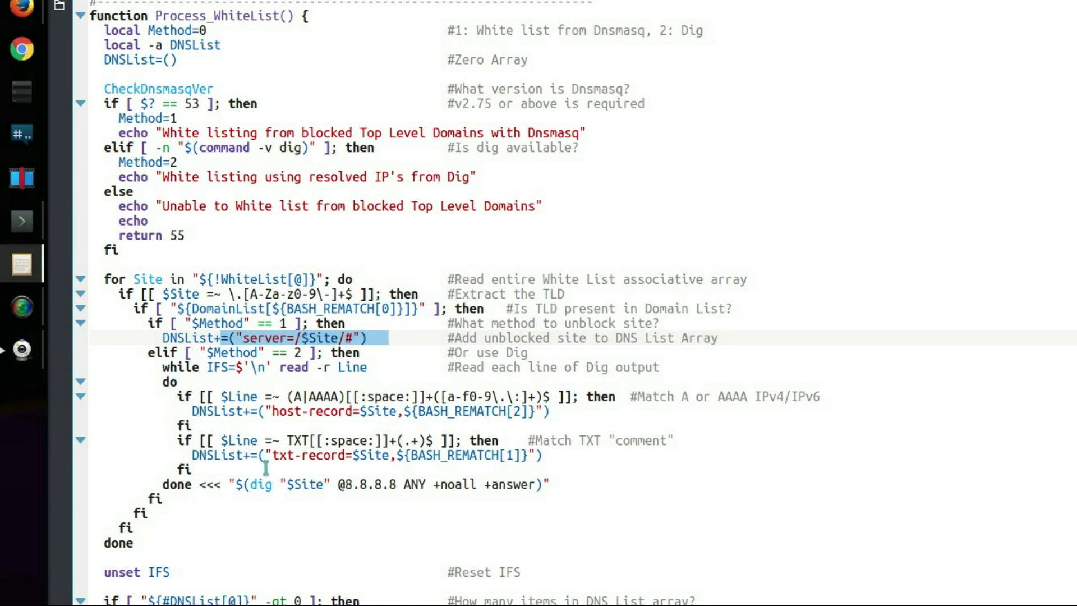
{"action": "left_click", "coordinate": [247, 483]}
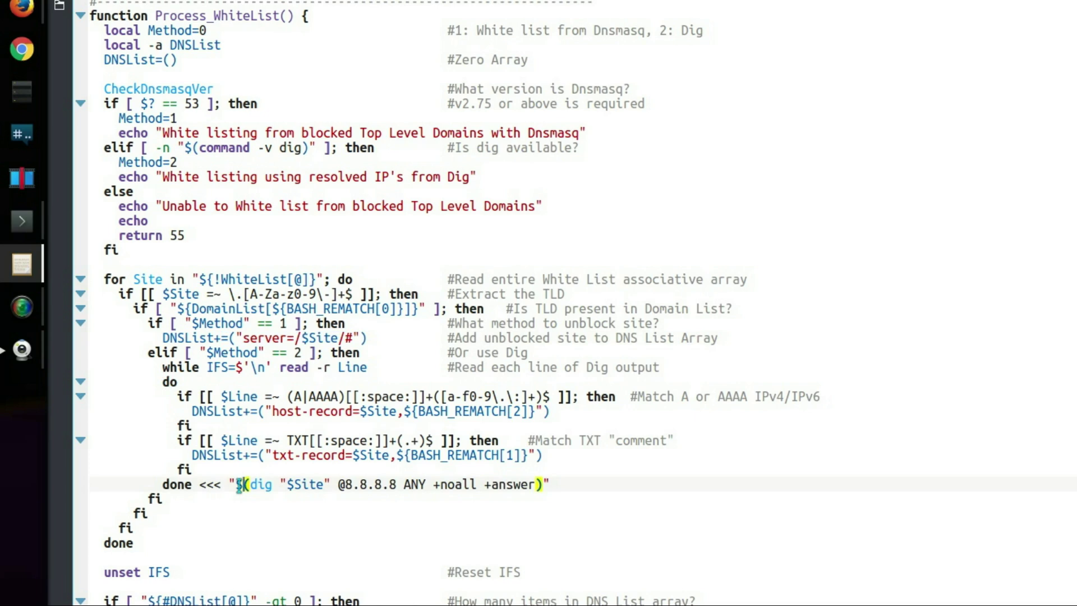
{"action": "left_click_drag", "start_coordinate": [337, 483], "coordinate": [397, 483]}
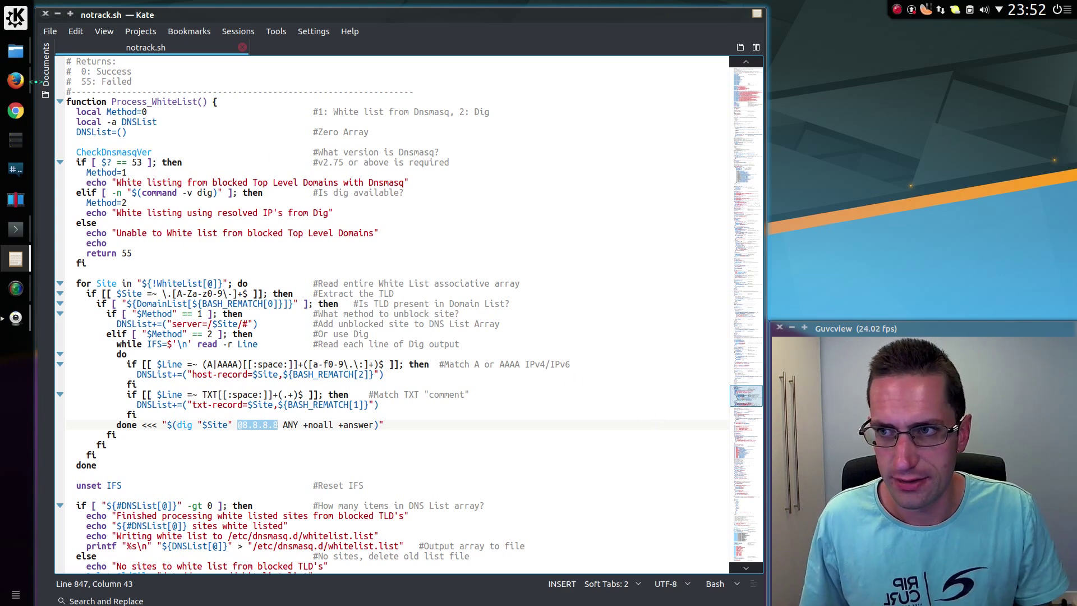
Return to NoTrack Admin's status page and open the Upgrade page
{"action": "left_click", "coordinate": [16, 80]}
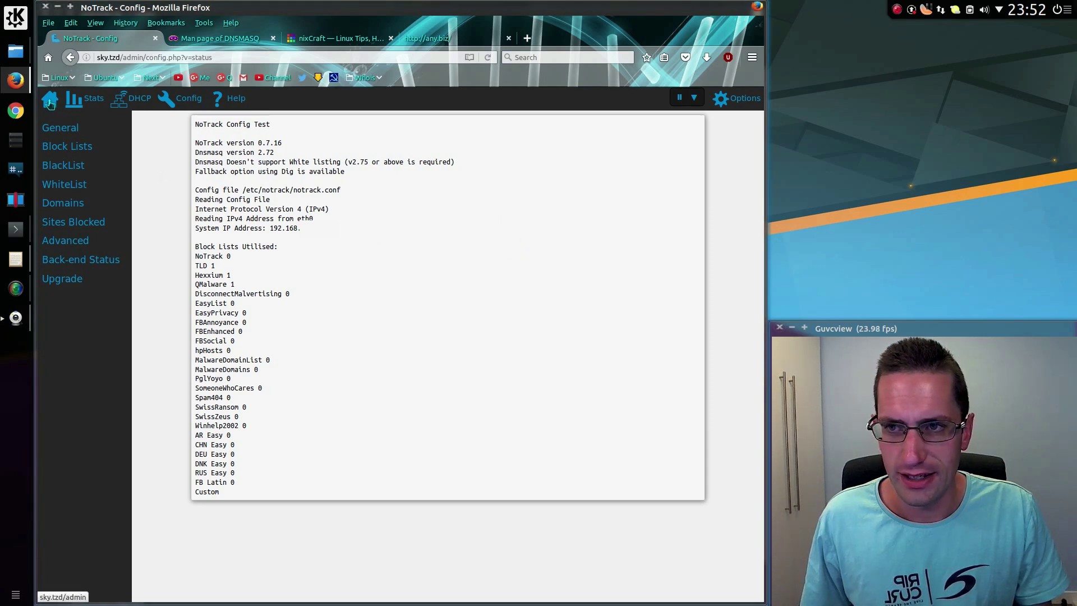
{"action": "left_click", "coordinate": [79, 280]}
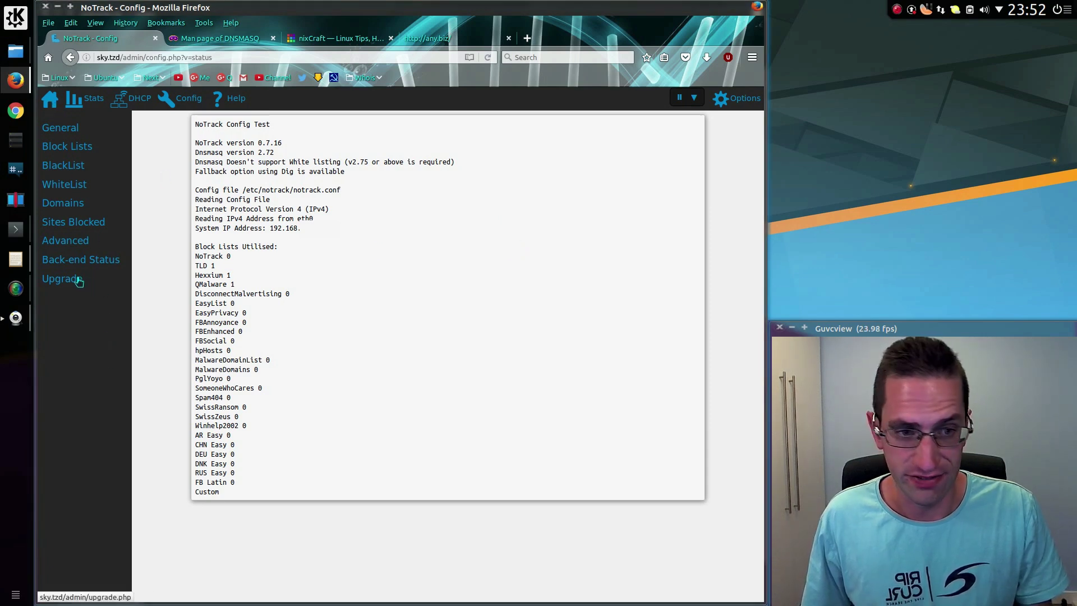